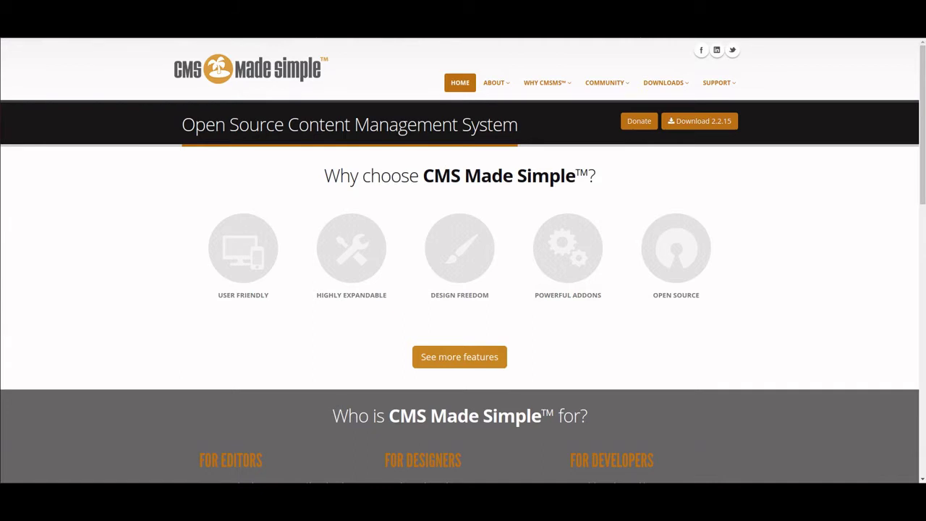
# - Download cmsms-2.2.15-install.zip from the Download Section into the cmsmsdemo folder
pyautogui.click(703, 122)
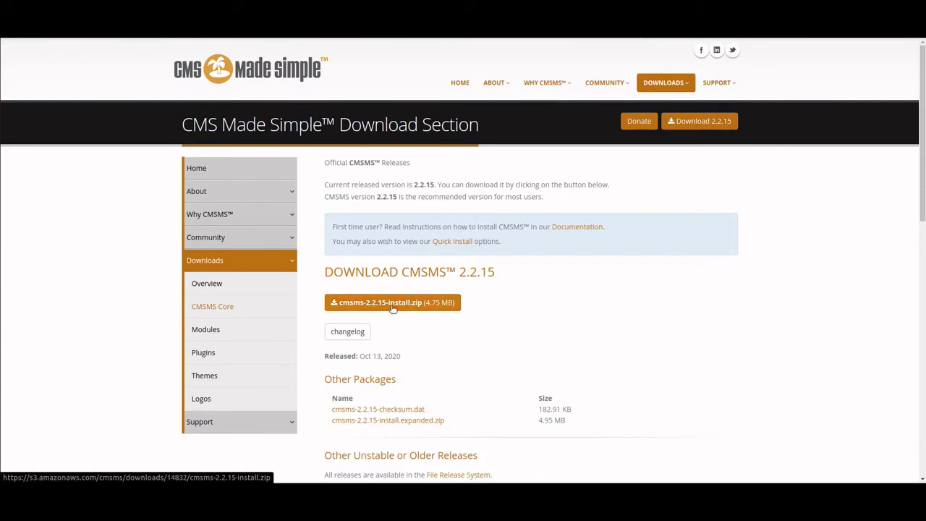
pyautogui.click(397, 307)
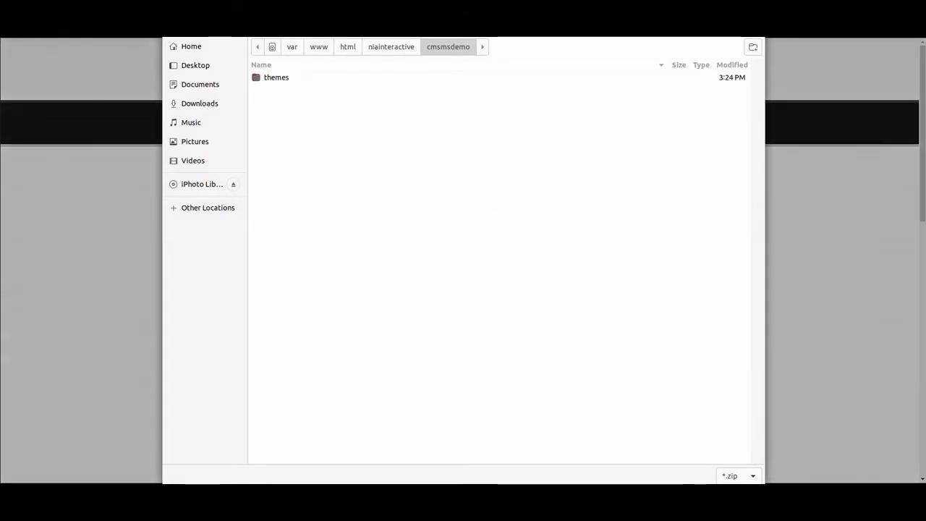
pyautogui.press('Return')
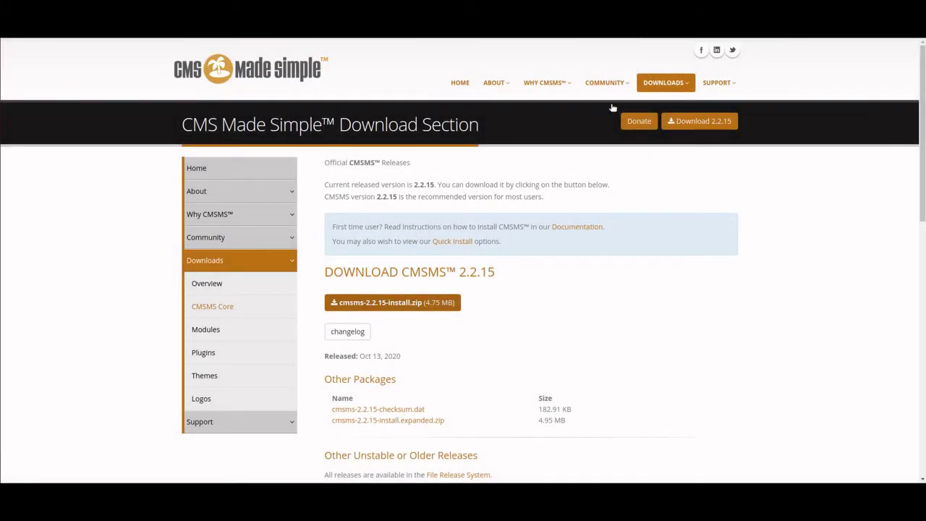
# - Extract cmsms-2.2.15-install.zip in place within the cmsmsdemo folder
pyautogui.click(6, 73)
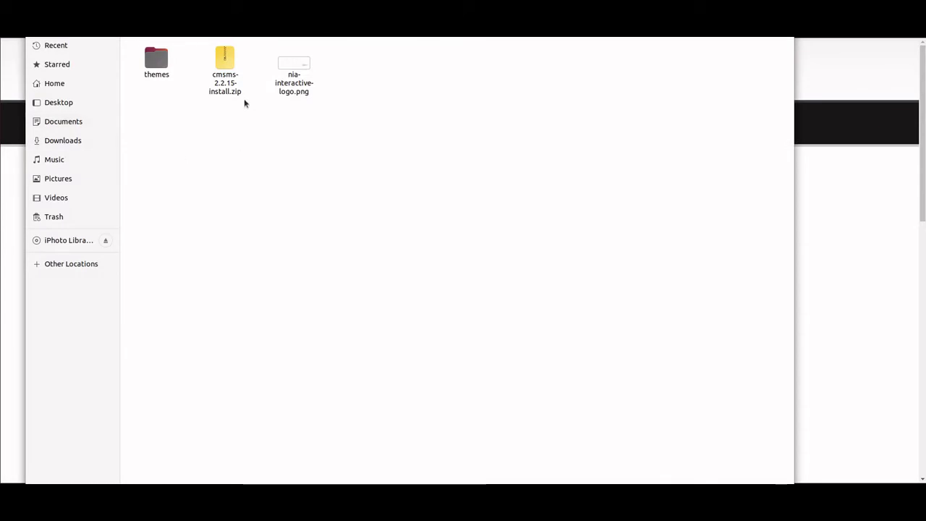
pyautogui.rightClick(225, 62)
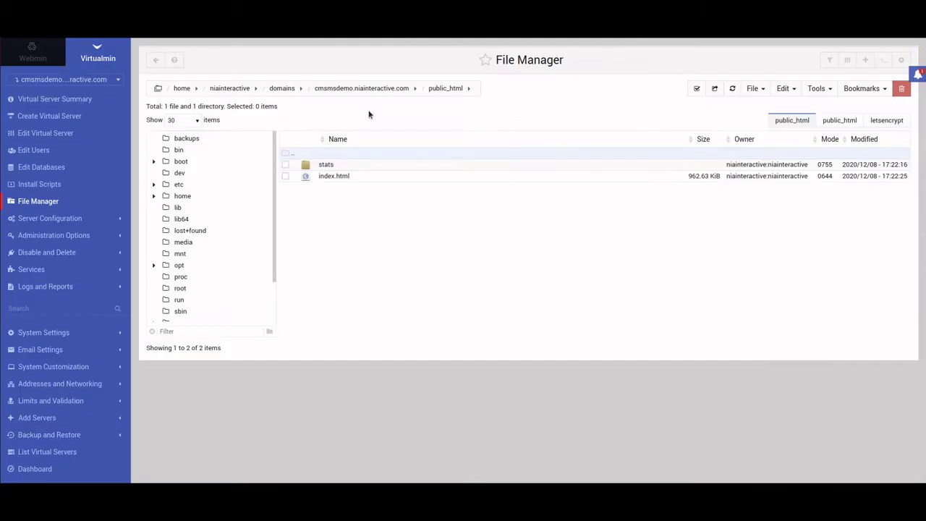
# - Upload cmsms-2.2.15-install.php from cmsmsdemo/cmsms-2.2.15-install into public_html via File Manager
pyautogui.click(760, 95)
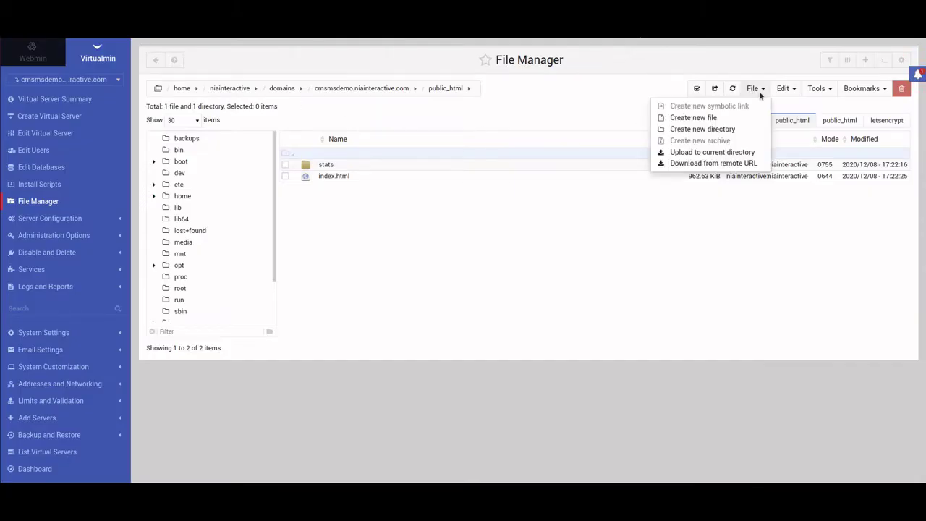
pyautogui.click(724, 154)
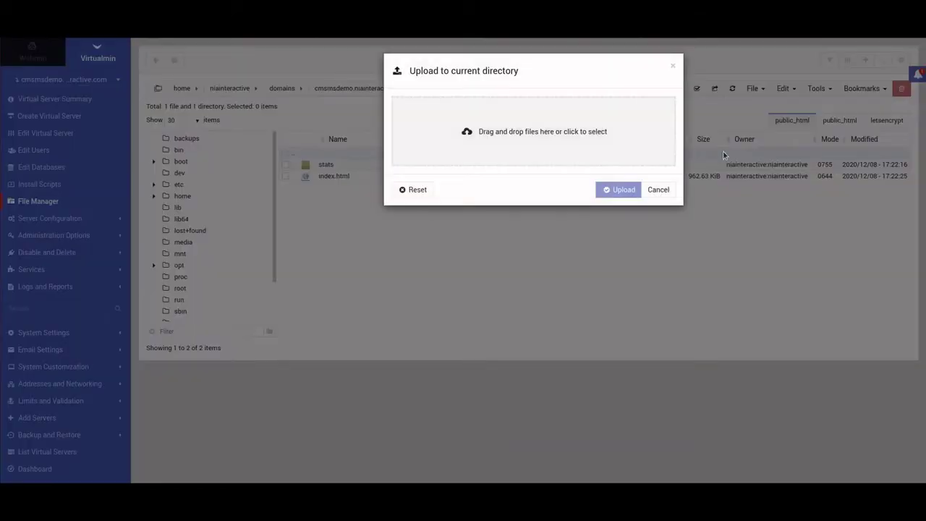
pyautogui.click(557, 131)
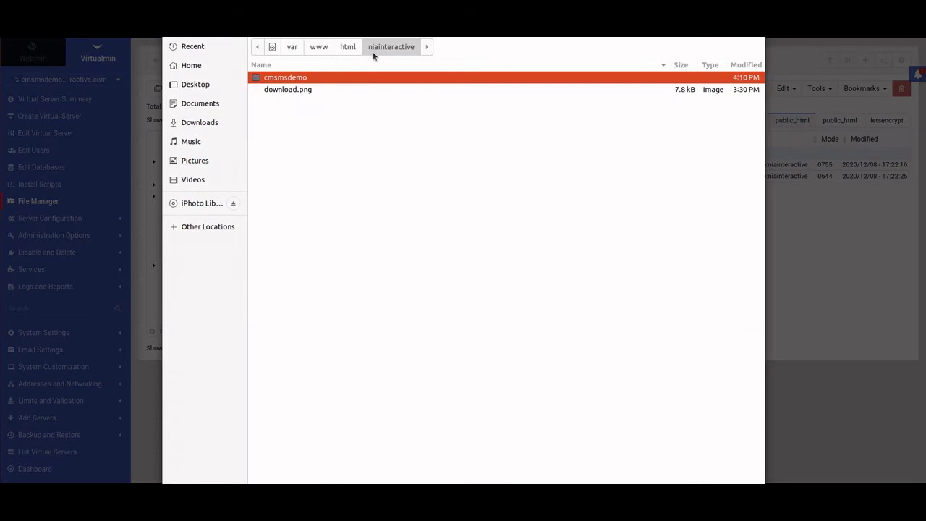
pyautogui.doubleClick(318, 78)
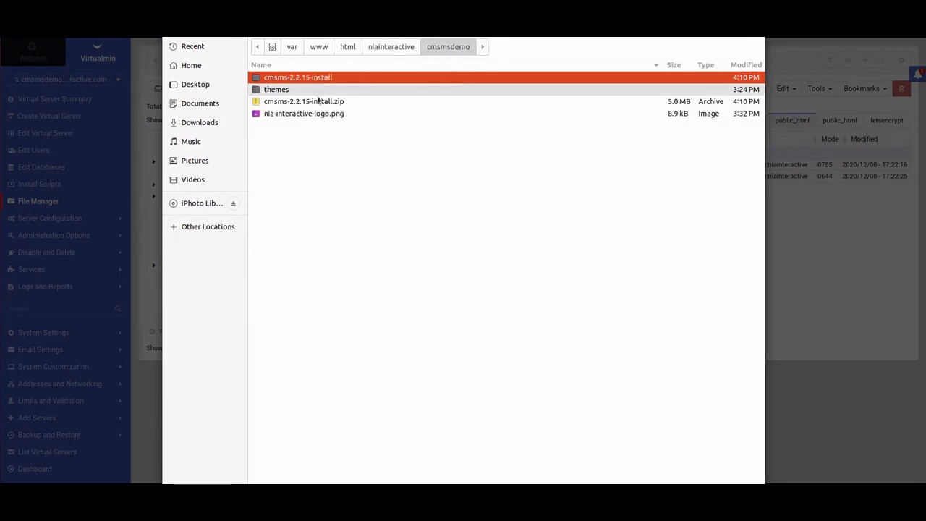
pyautogui.doubleClick(316, 79)
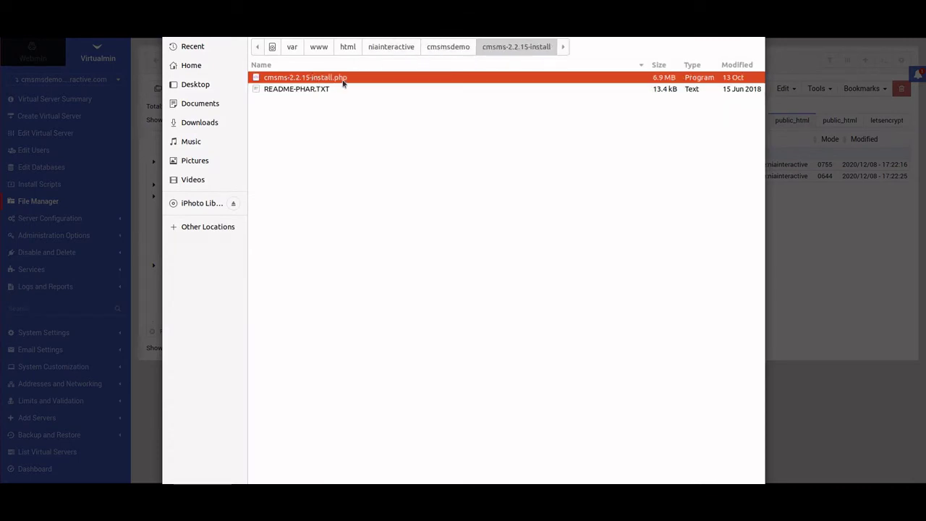
pyautogui.doubleClick(338, 76)
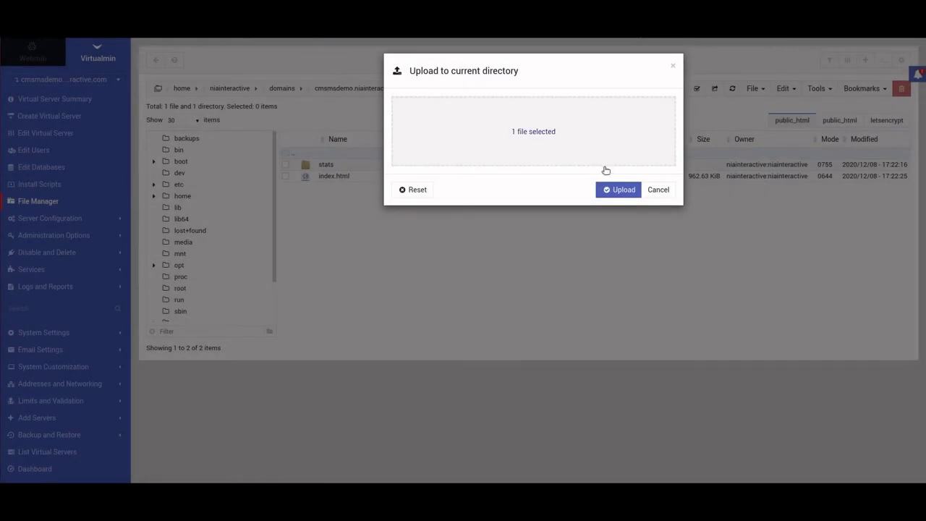
pyautogui.click(607, 188)
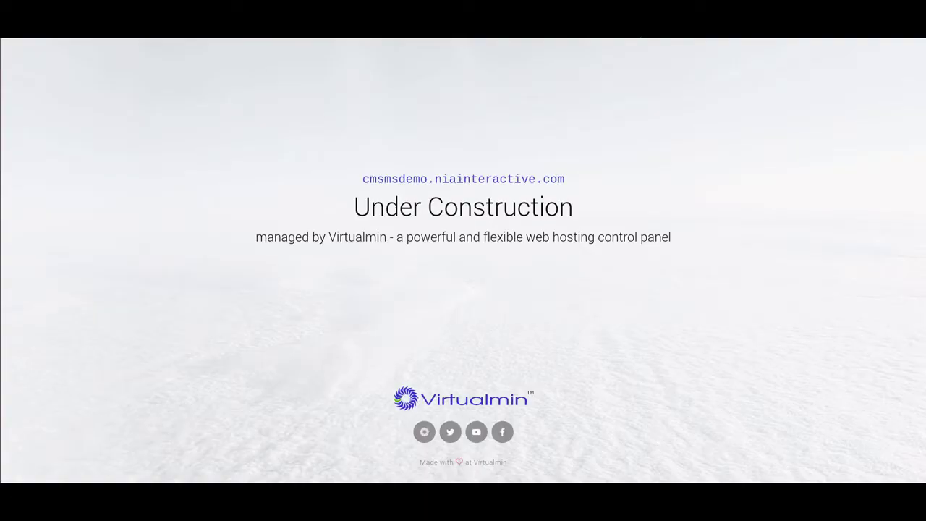
# - Load cmsms-2.2.15-install.php on the cmsmsdemo subdomain in the browser
pyautogui.hotkey('ctrl', 'l')
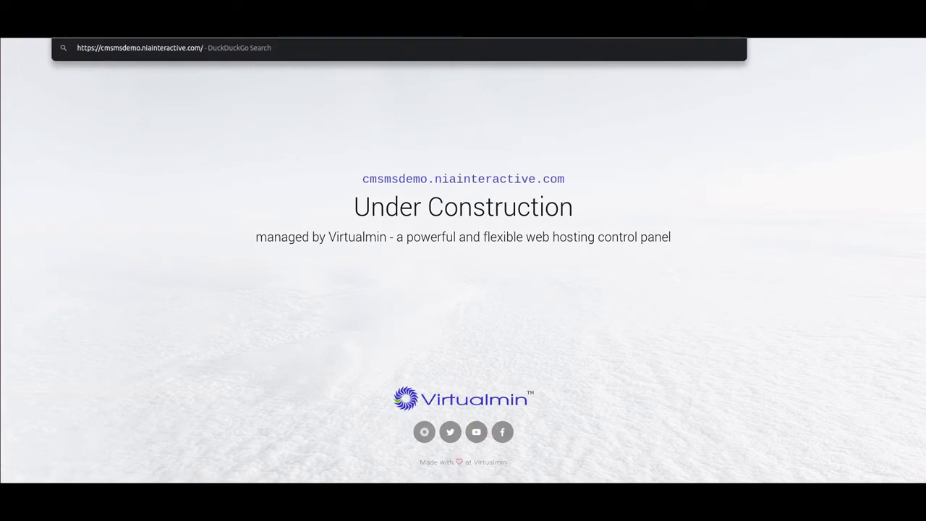
pyautogui.write('cmsms-2.2.15-')
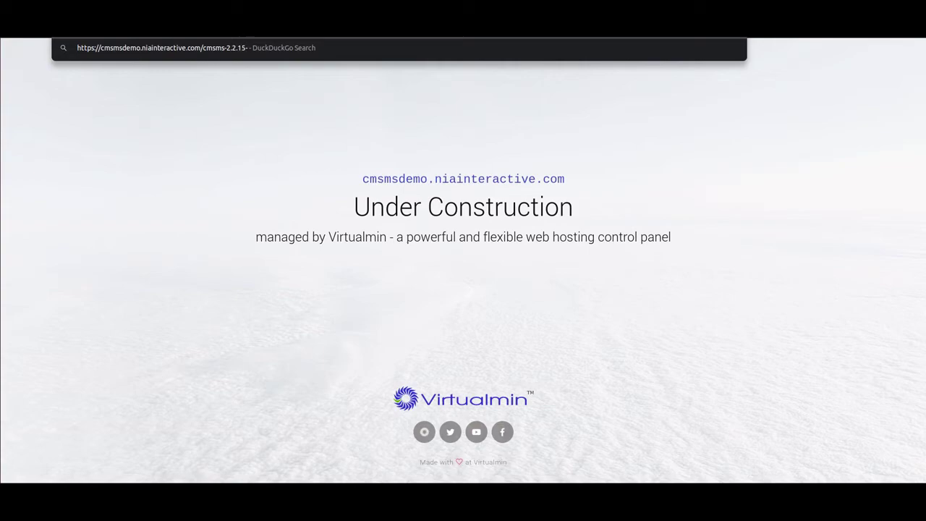
pyautogui.write('install.php')
pyautogui.press('Return')
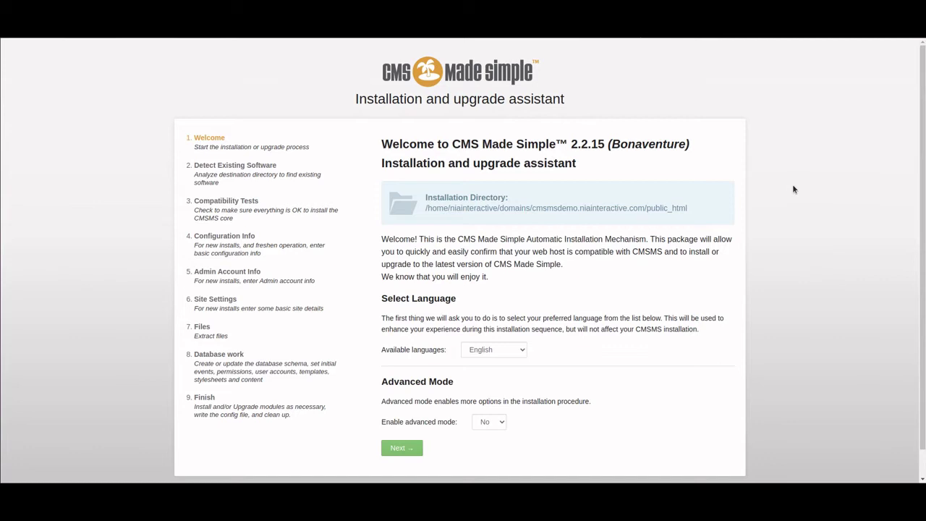
# - Keep English, pass the welcome step, and choose Install on Detect Existing Software
pyautogui.scroll(-1, 792, 190)
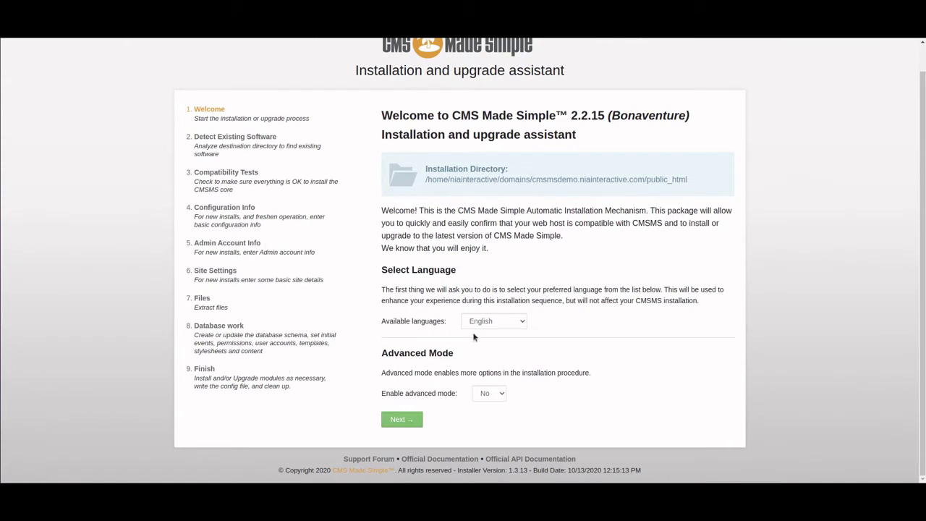
pyautogui.click(410, 419)
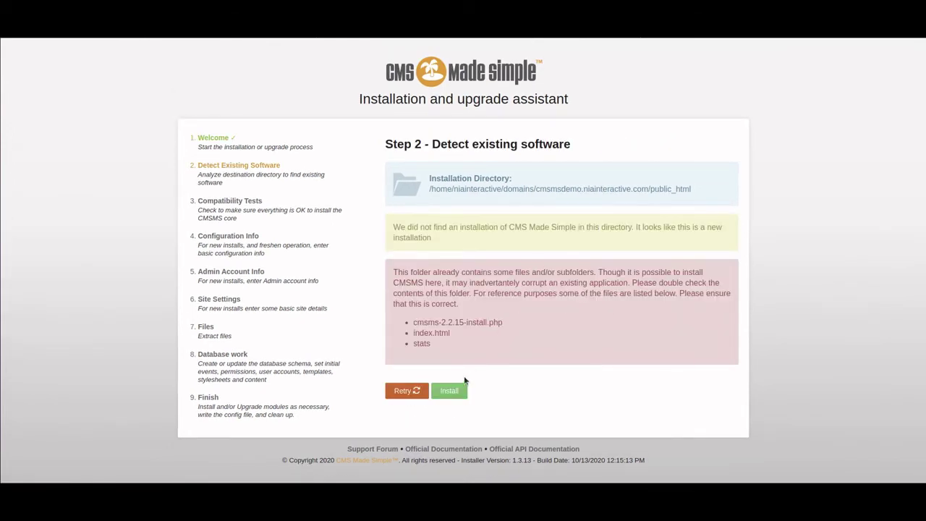
pyautogui.click(450, 391)
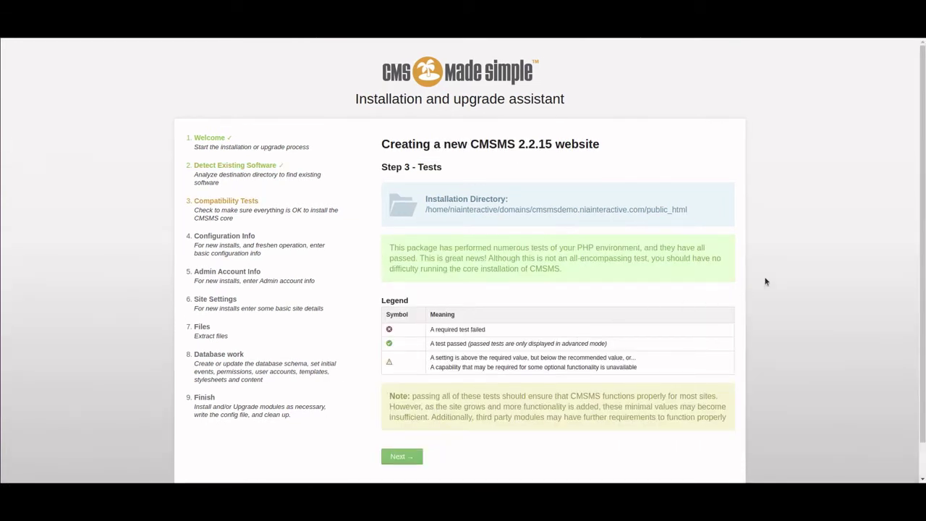
pyautogui.scroll(-1, 765, 281)
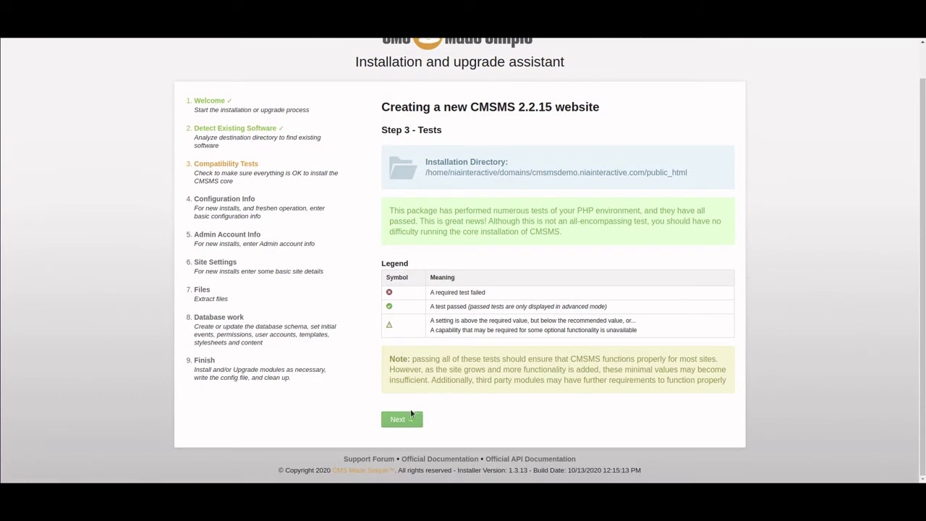
# - Enter database cmsms-db with its database user and password, then continue to Step 5
pyautogui.click(410, 414)
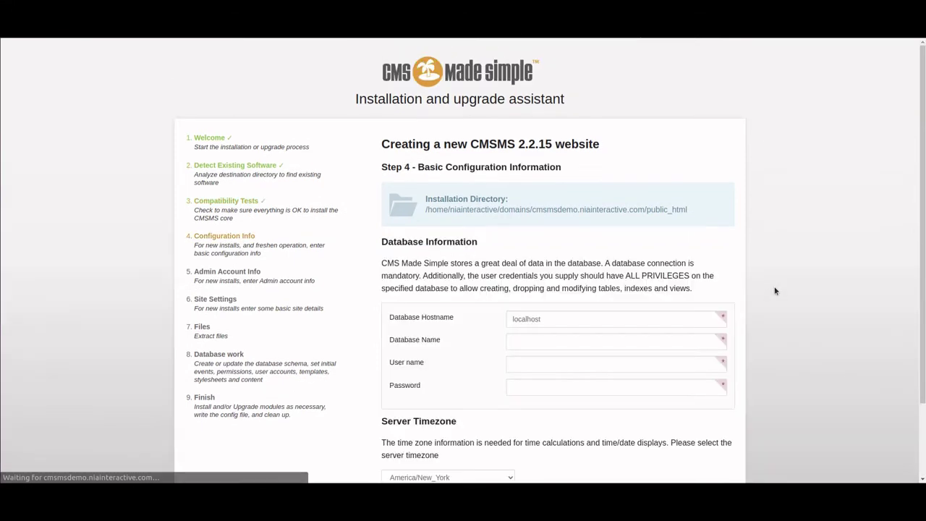
pyautogui.scroll(-2, 777, 289)
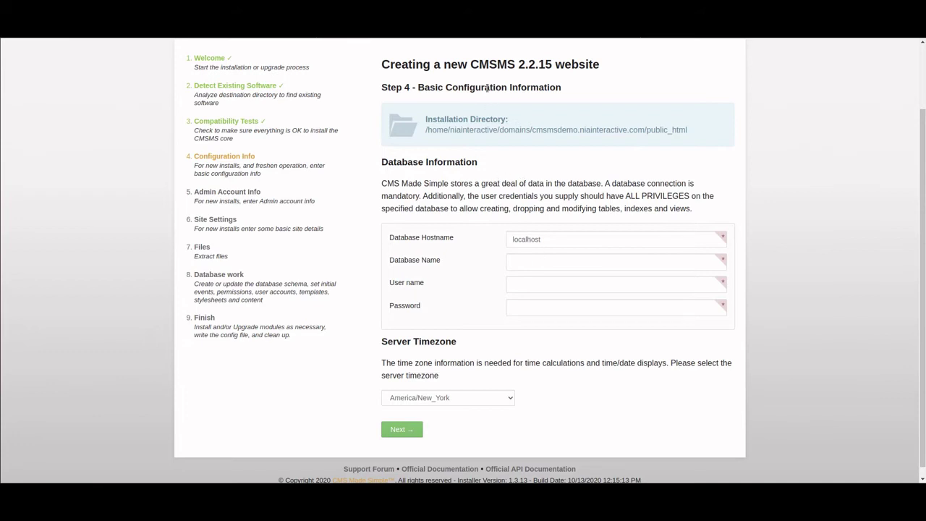
pyautogui.click(546, 262)
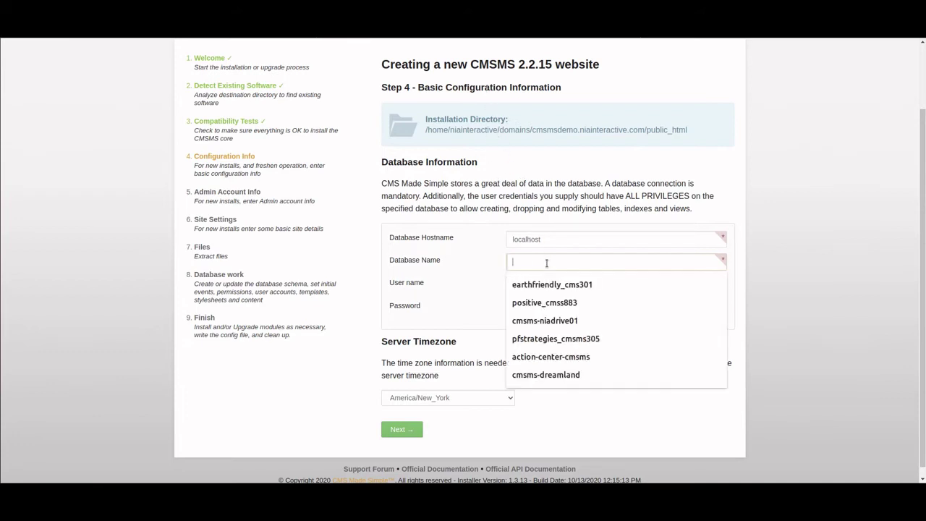
pyautogui.write('c')
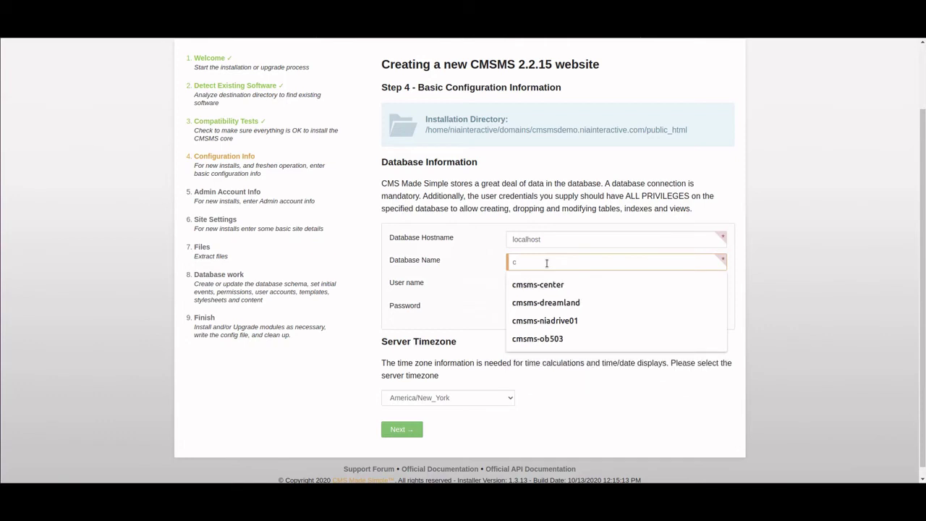
pyautogui.write('msms-db')
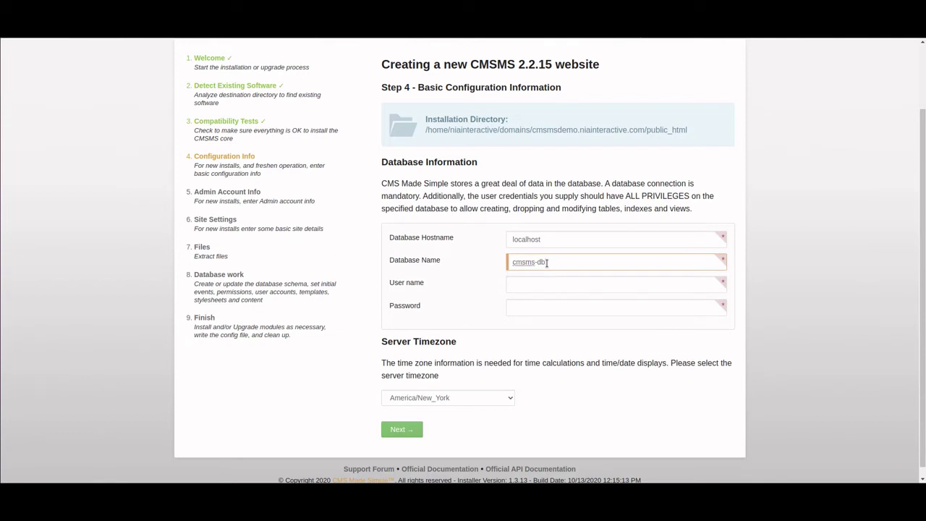
pyautogui.press('Tab')
pyautogui.write('cms')
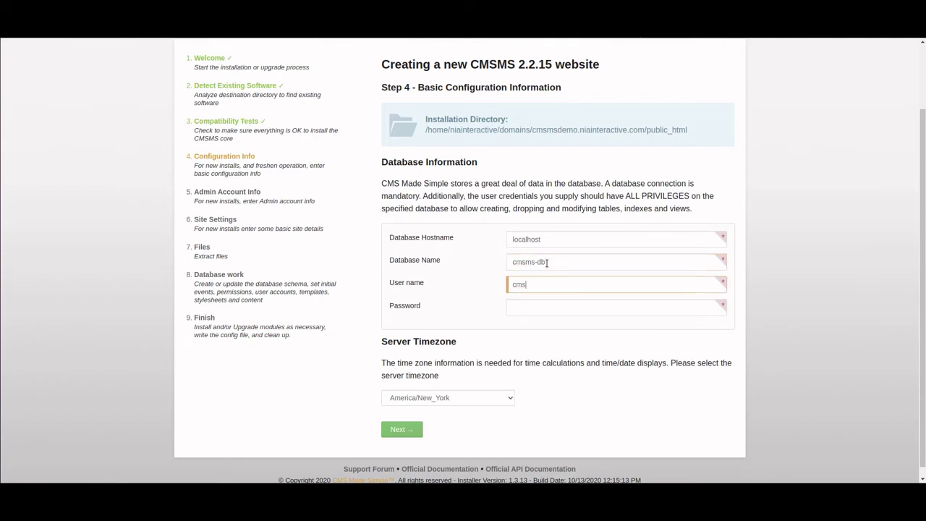
pyautogui.write('ms-db.cmsmsdemo')
pyautogui.press('Tab')
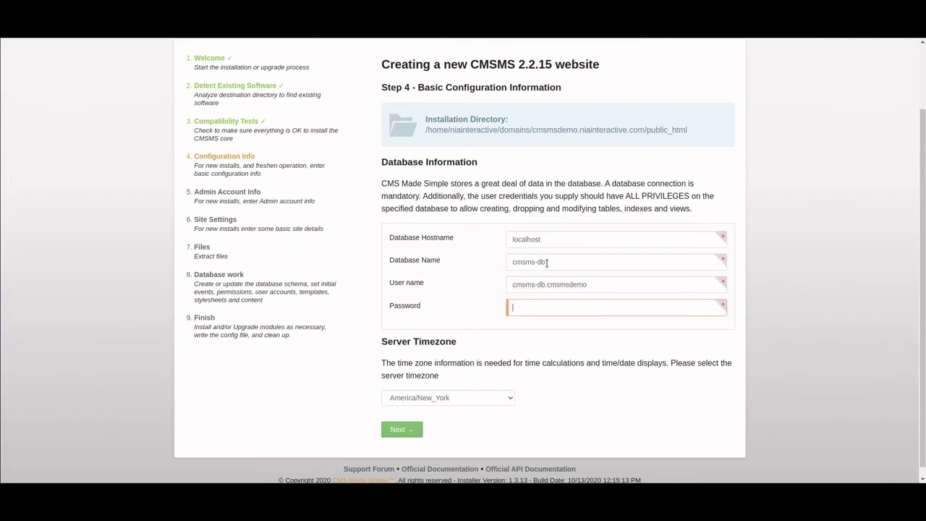
pyautogui.write('•••')
pyautogui.press('BackSpace')
pyautogui.press('BackSpace')
pyautogui.write('••••••')
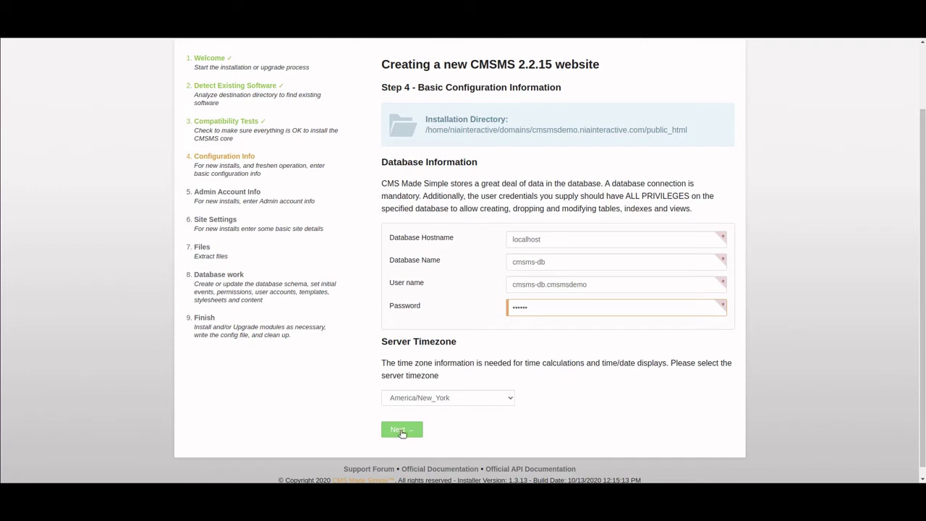
pyautogui.click(402, 430)
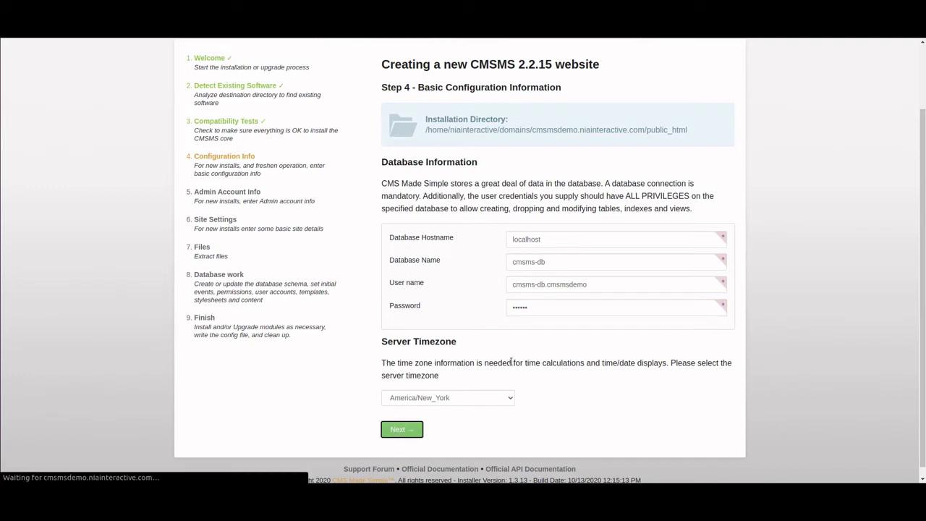
# - Enter admin as the user name and accept the suggested admin e-mail address
pyautogui.click(538, 284)
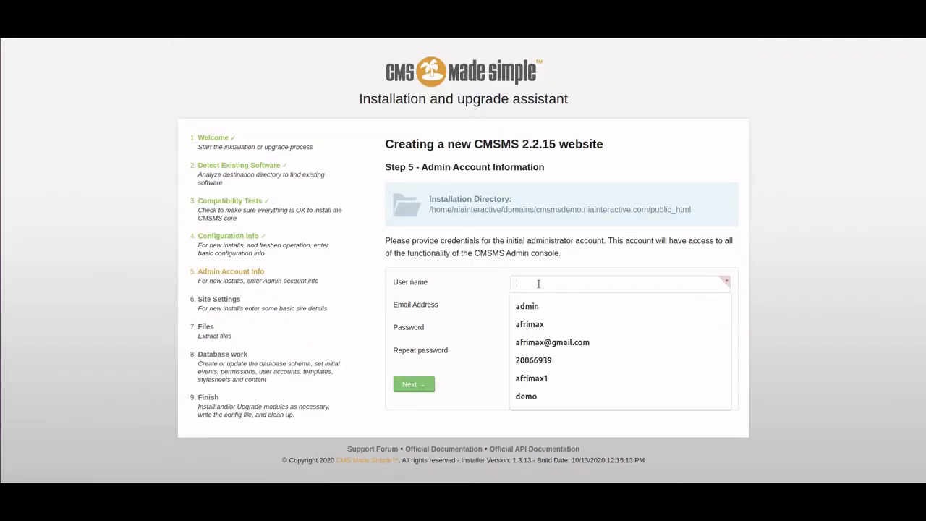
pyautogui.write('admin')
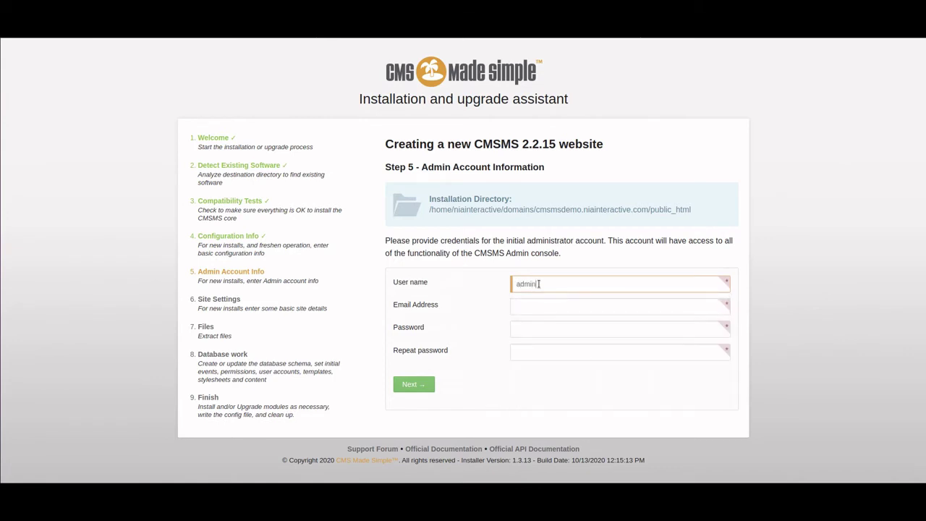
pyautogui.press('Tab')
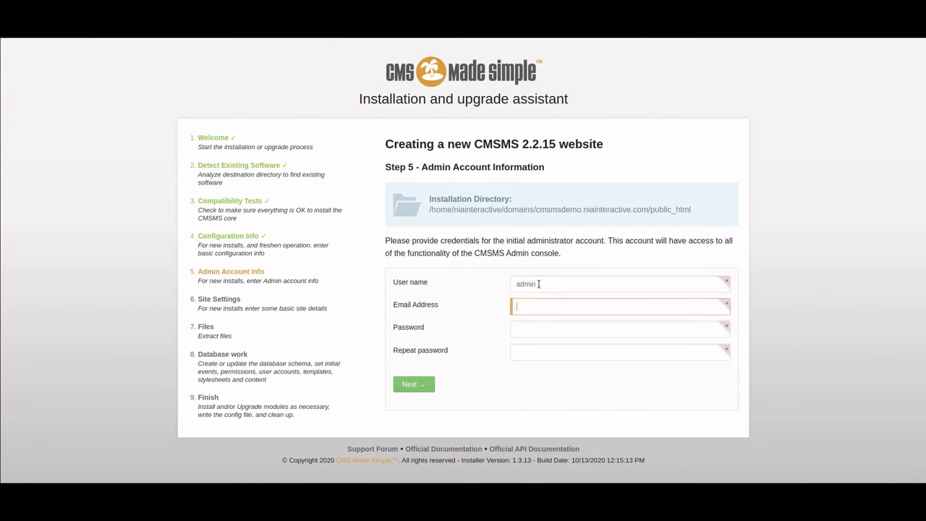
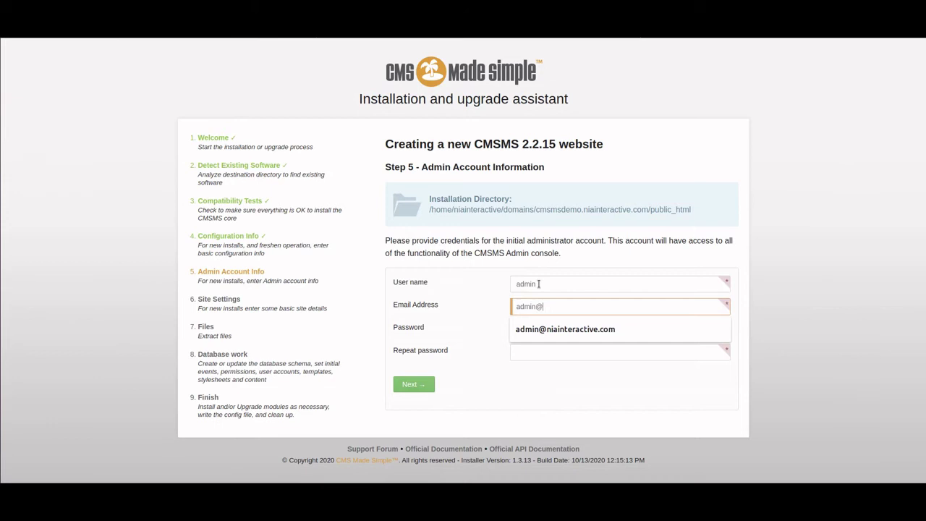
pyautogui.press('Down')
# - Type the admin password in Password and again in Repeat password
pyautogui.press('Tab')
pyautogui.write('admin')
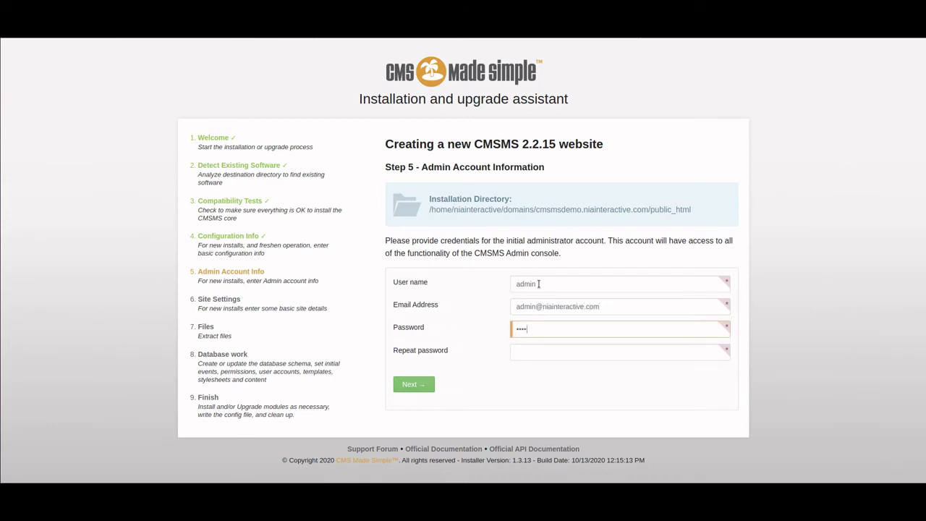
pyautogui.press('BackSpace')
pyautogui.press('BackSpace')
pyautogui.write('a')
pyautogui.write('******')
pyautogui.press('Tab')
pyautogui.write('*******')
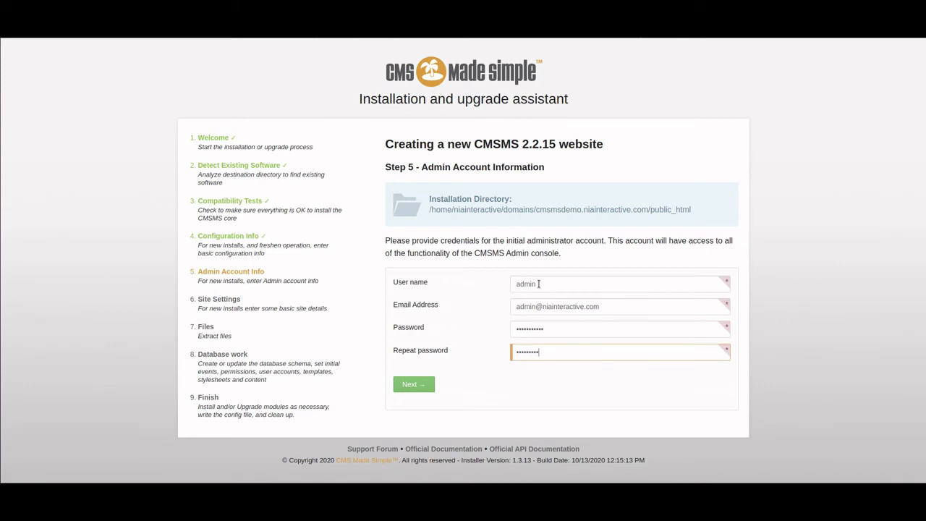
pyautogui.write('**')
# - Submit the admin details, enter 'CMSMS Demo Site' as Web Site Name, and continue without extra languages
pyautogui.click(422, 388)
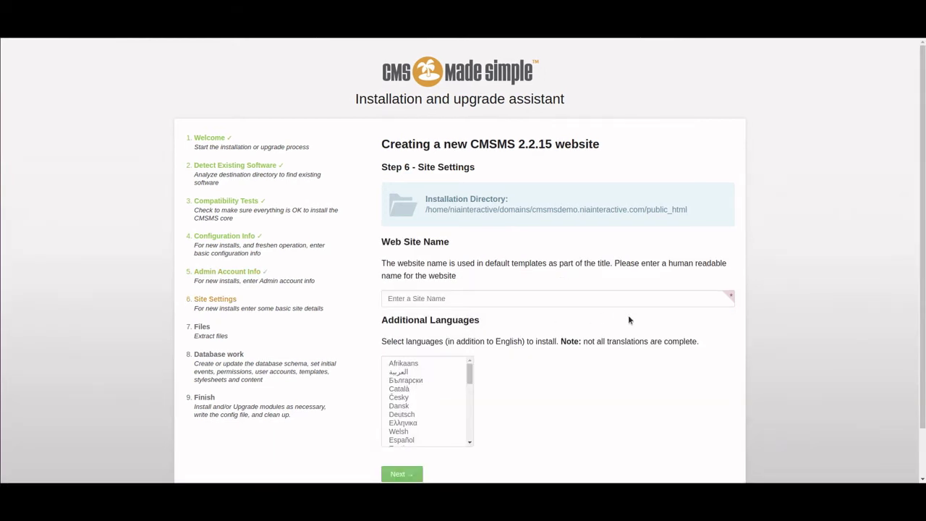
pyautogui.click(536, 300)
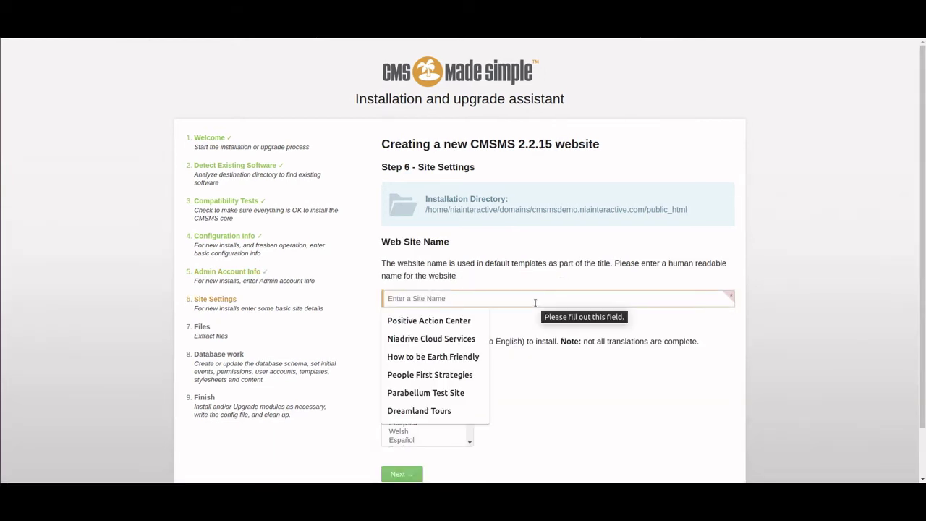
pyautogui.write('CMS')
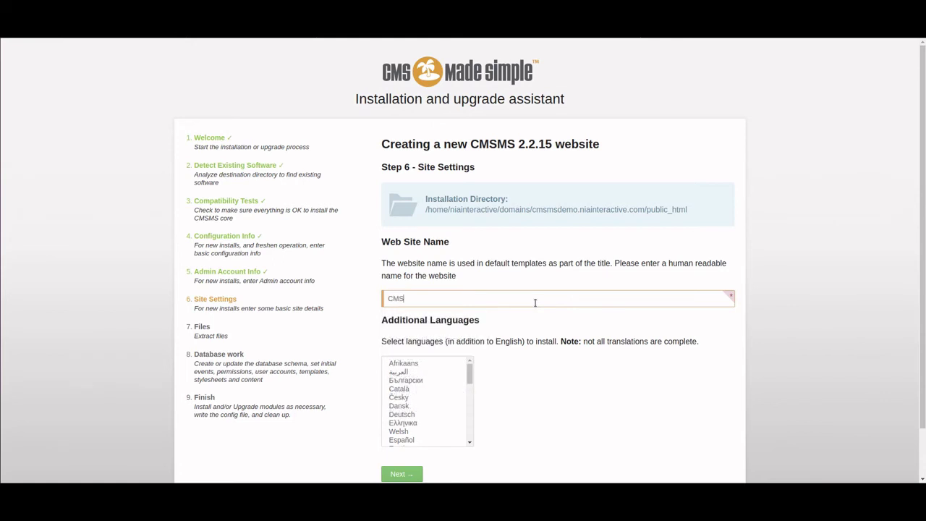
pyautogui.write('MS Demo Site')
pyautogui.scroll(-1, 539, 329)
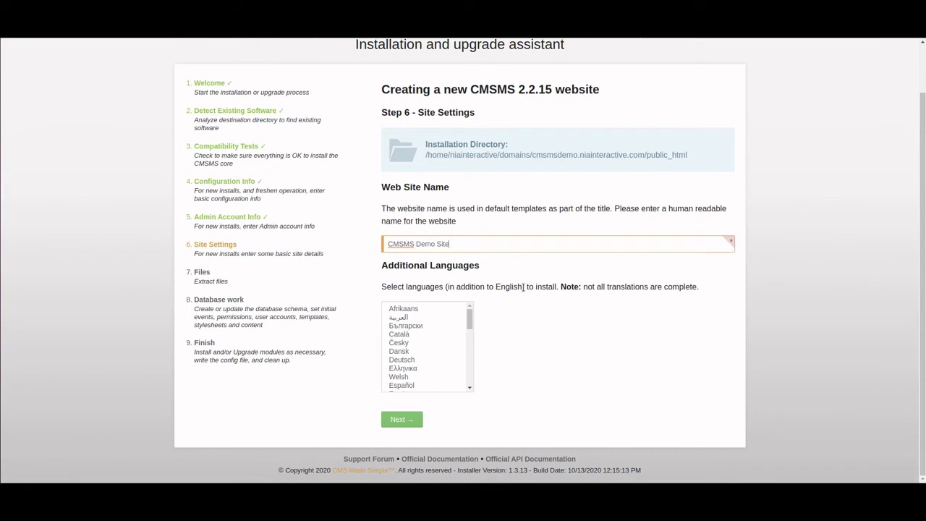
pyautogui.scroll(-5, 428, 344)
pyautogui.scroll(3, 428, 342)
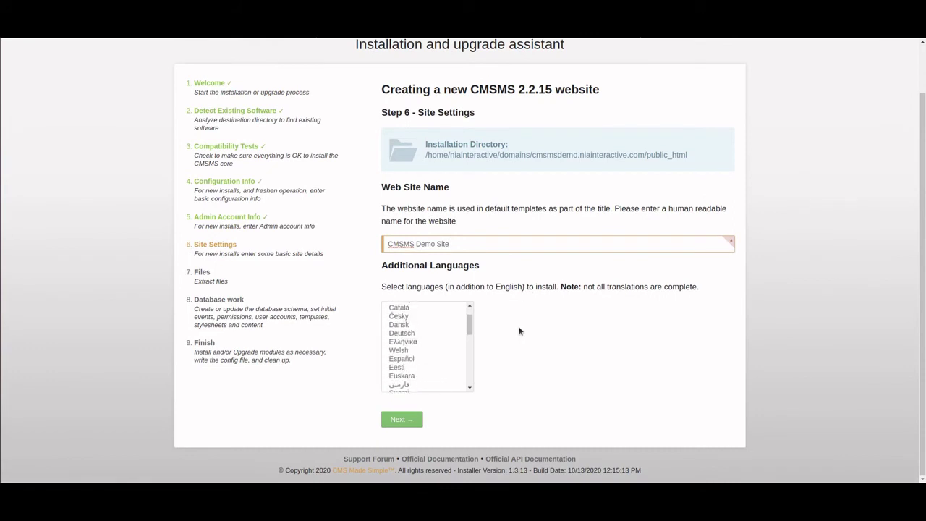
pyautogui.click(401, 420)
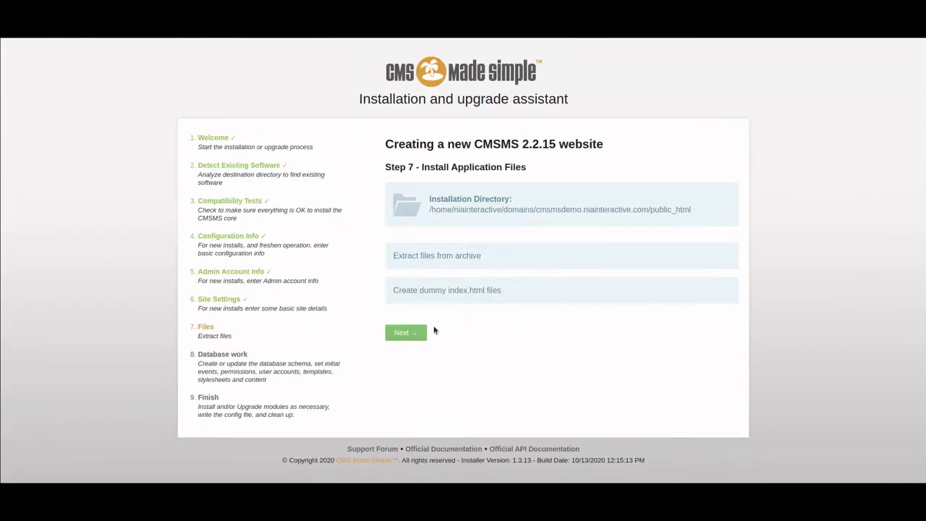
# - Advance through file extraction and database setup to the Finish page
pyautogui.click(403, 333)
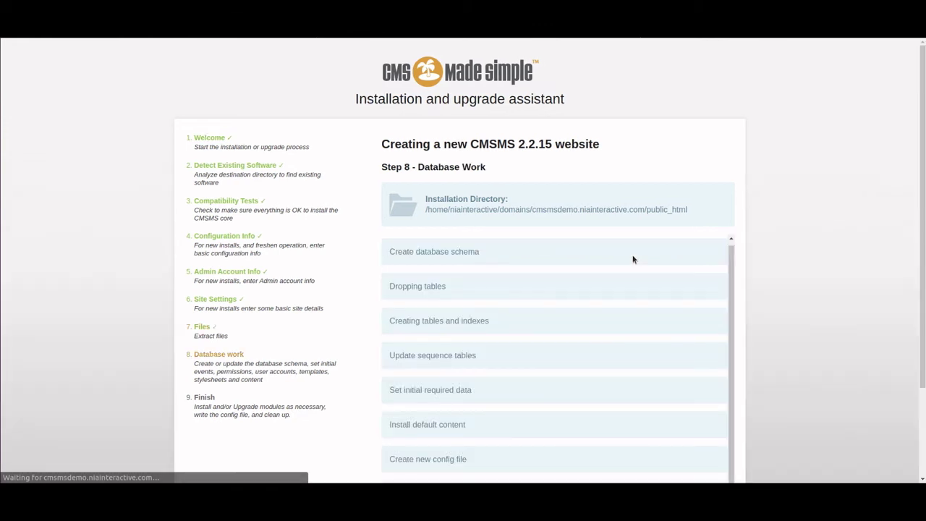
pyautogui.scroll(-3, 796, 275)
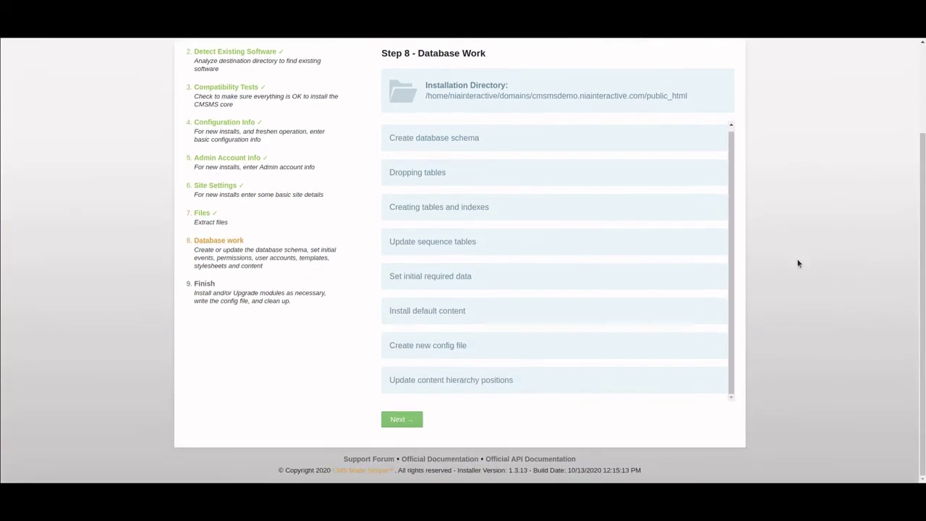
pyautogui.click(400, 421)
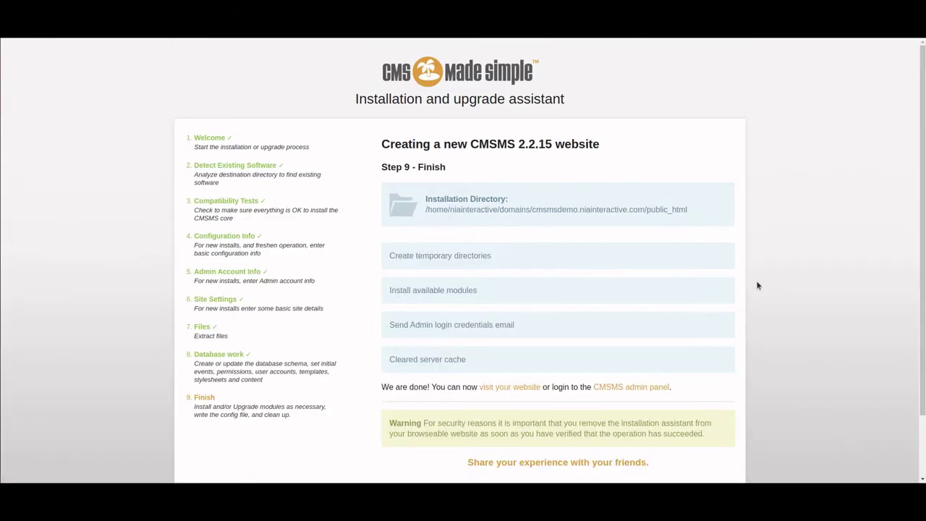
pyautogui.scroll(-2, 764, 282)
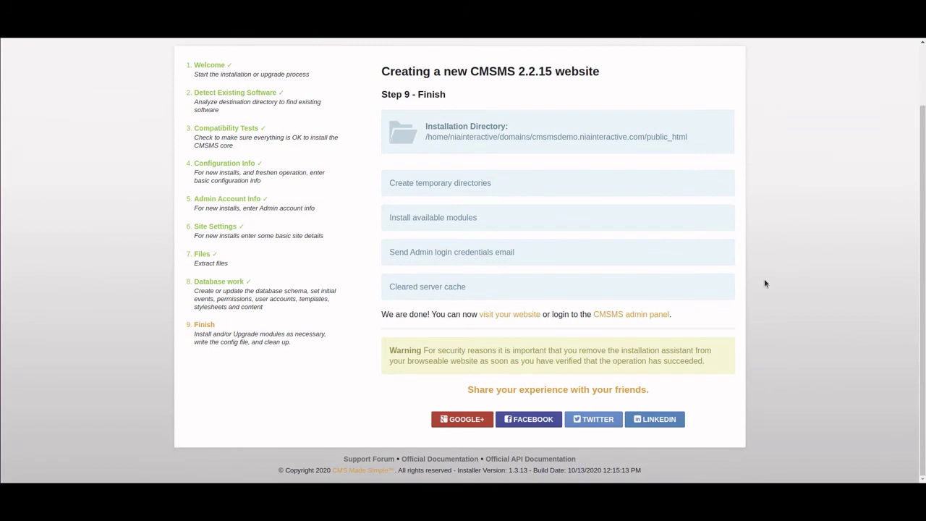
# - Open the new website and the CMSMS admin panel each in a new tab
pyautogui.rightClick(530, 316)
pyautogui.click(571, 321)
pyautogui.rightClick(616, 315)
pyautogui.click(627, 320)
# - Review the new site's 'Congratulations! The installation worked.' home page
pyautogui.hotkey('ctrl', 'Tab')
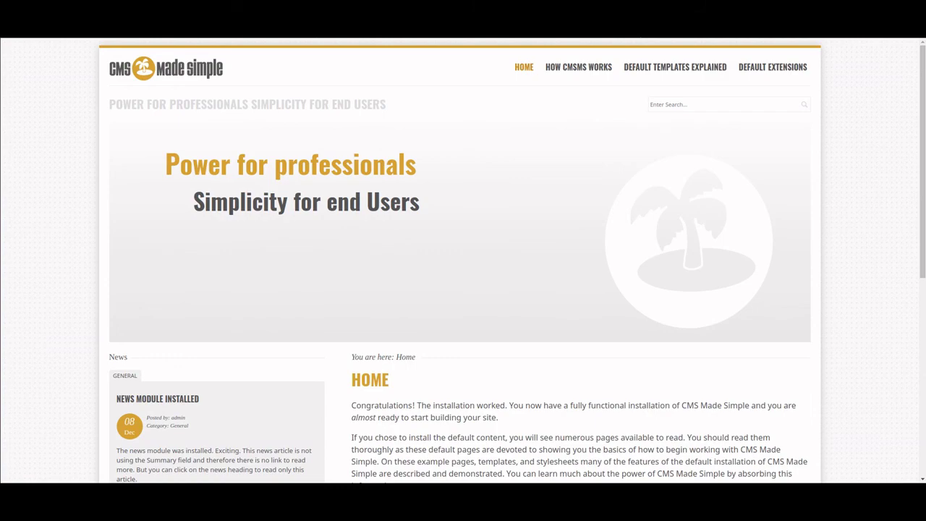
pyautogui.scroll(-5, 490, 194)
pyautogui.scroll(5, 490, 194)
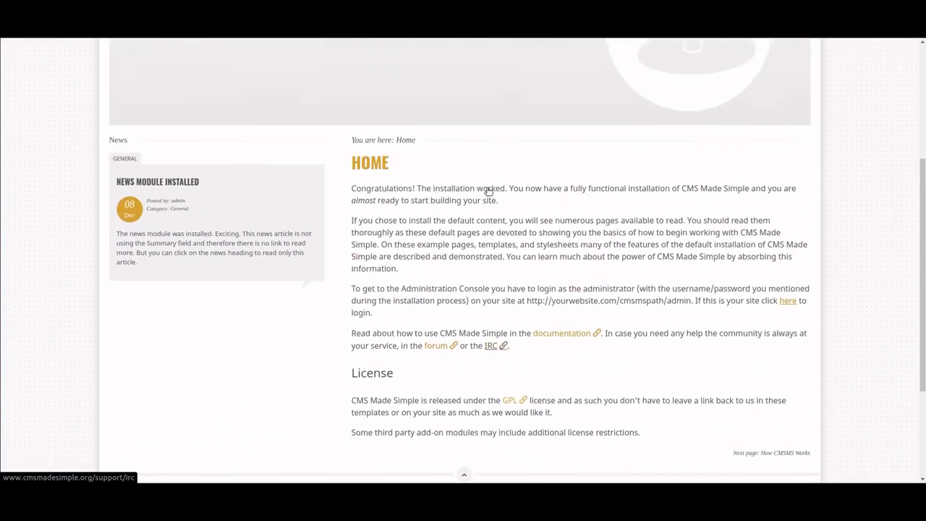
# - Log into the Admin Console as admin with the account password
pyautogui.hotkey('ctrl', 'Tab')
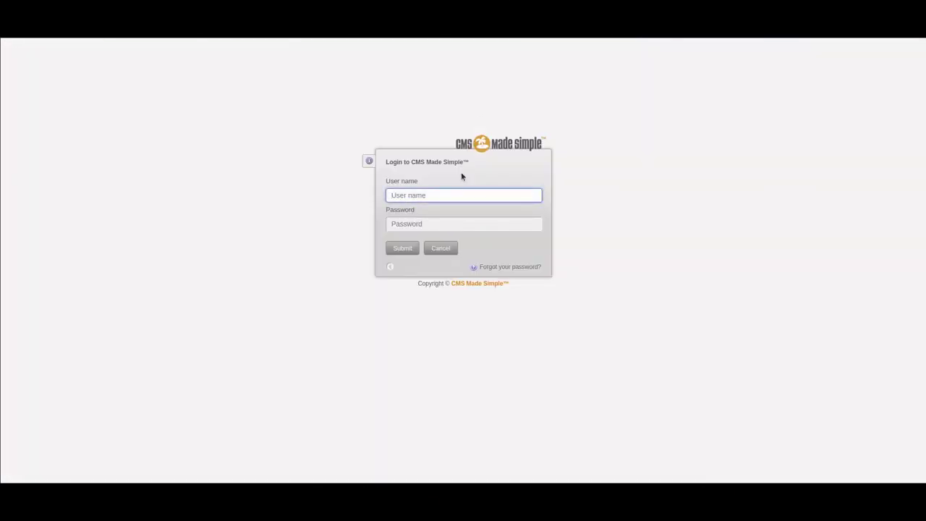
pyautogui.write('admin')
pyautogui.press('Tab')
pyautogui.write('a')
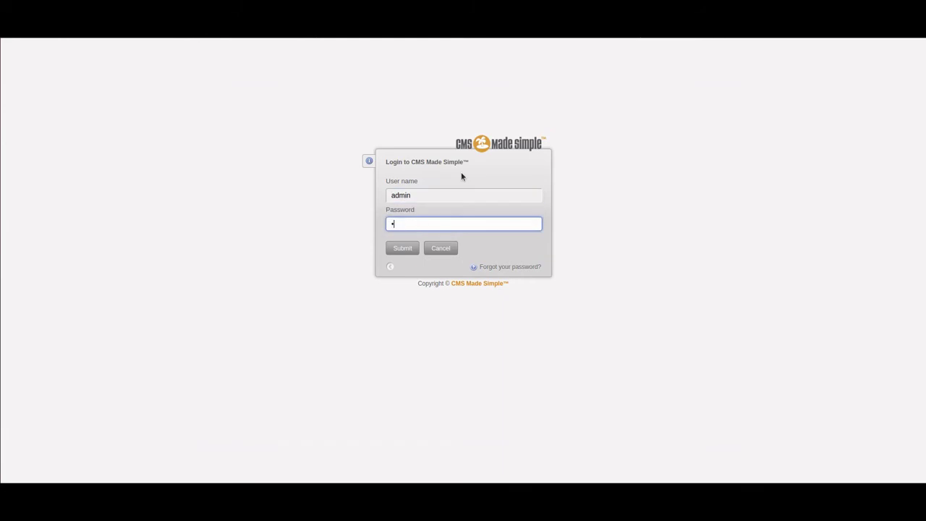
pyautogui.write('dmin123456')
pyautogui.press('Return')
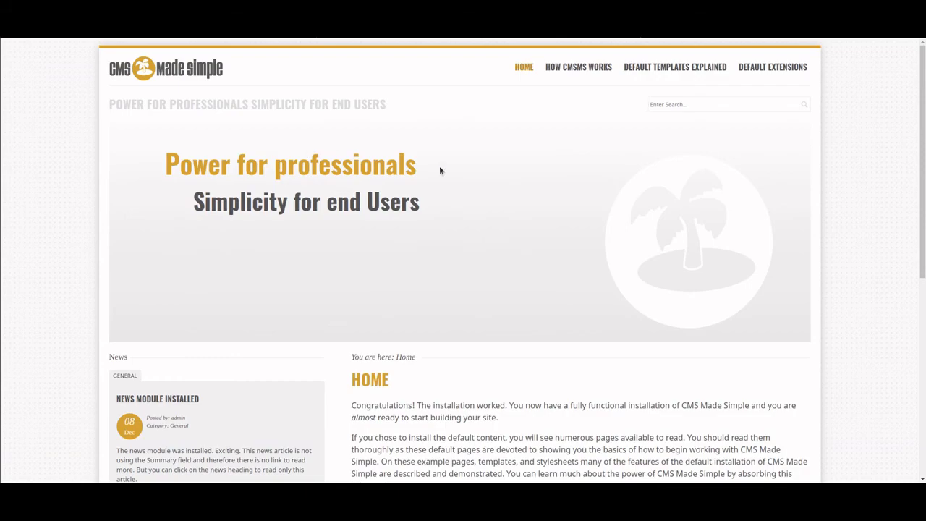
pyautogui.scroll(-3, 439, 165)
pyautogui.scroll(2, 458, 157)
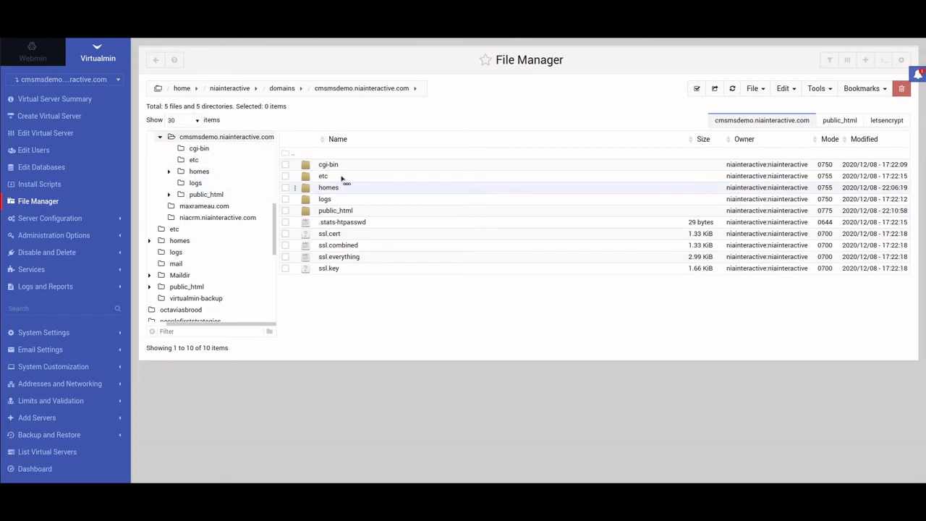
# - In public_html, delete the cmsms-2.2.15-install.php installer script and confirm removal
pyautogui.doubleClick(304, 212)
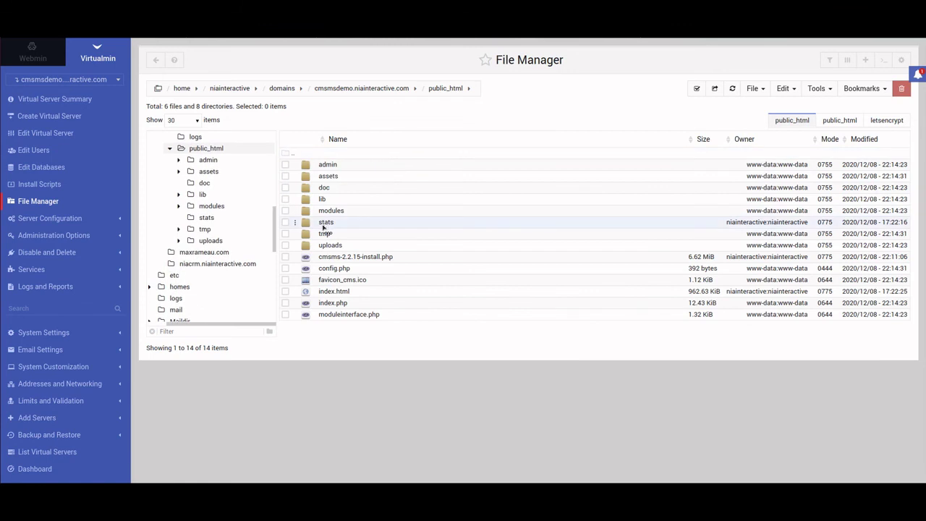
pyautogui.rightClick(294, 260)
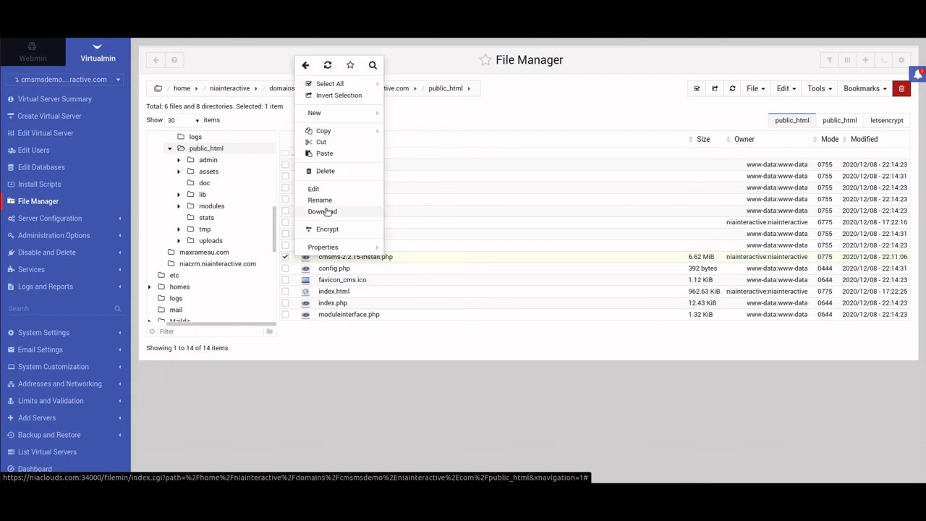
pyautogui.click(336, 171)
pyautogui.click(598, 175)
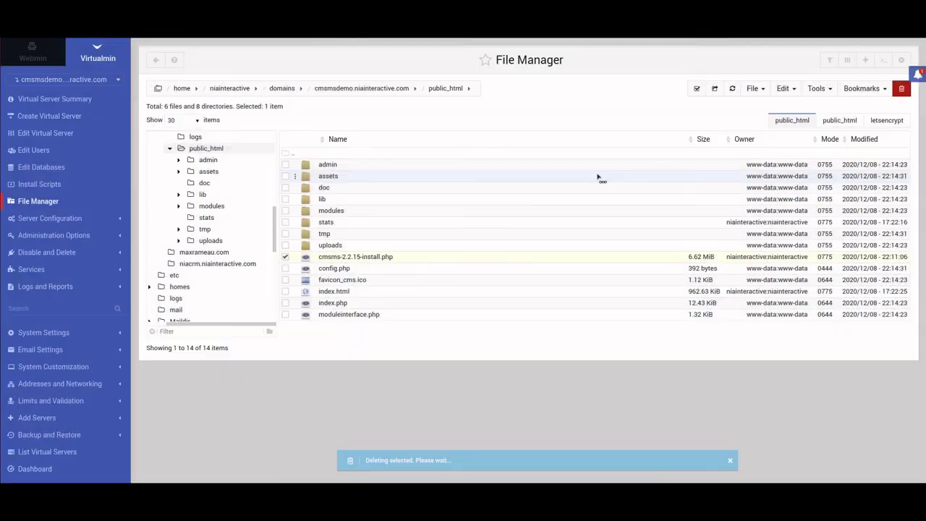